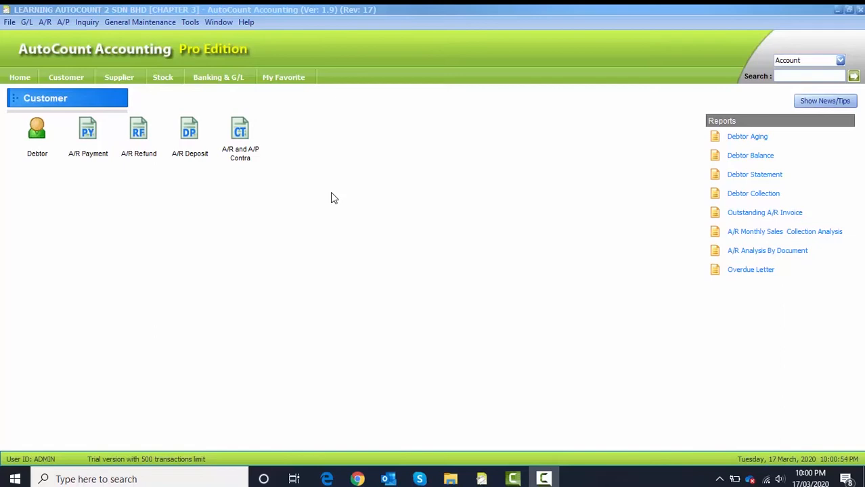
# Open User Maintenance from the General Maintenance menu to view the existing user accounts
pyautogui.click(152, 23)
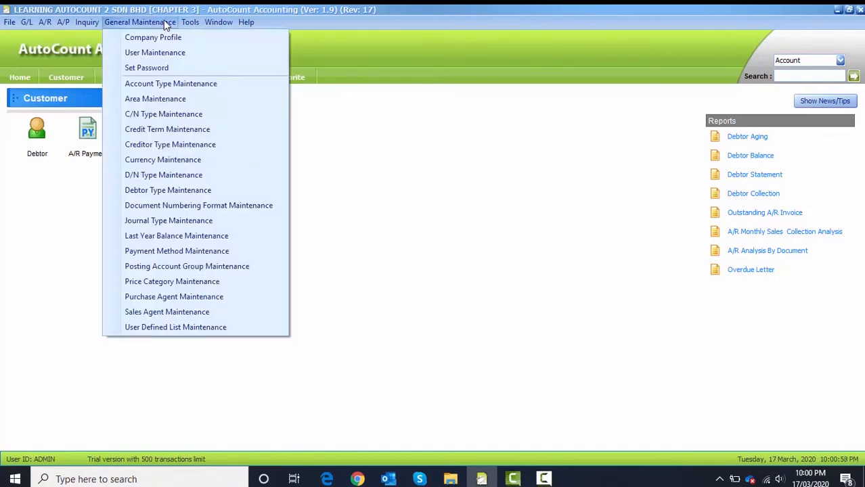
pyautogui.click(172, 58)
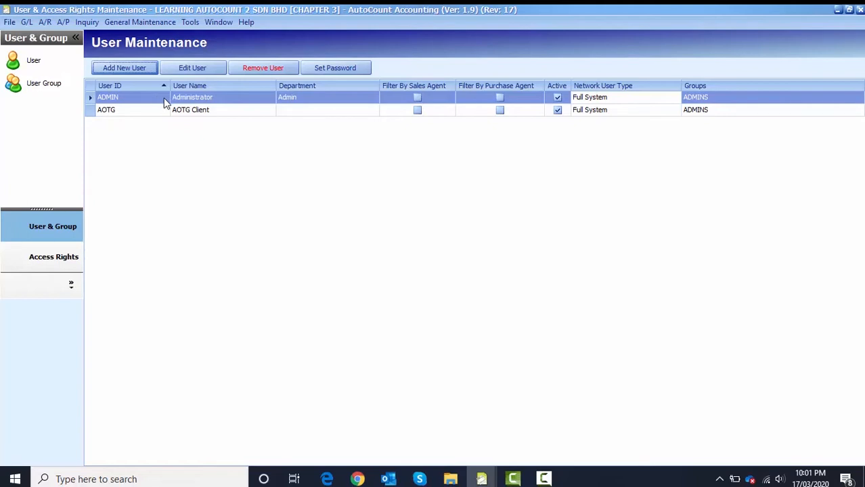
# Add a user with login ID USER and name NEW USER, set and confirm its password, and save
pyautogui.click(134, 68)
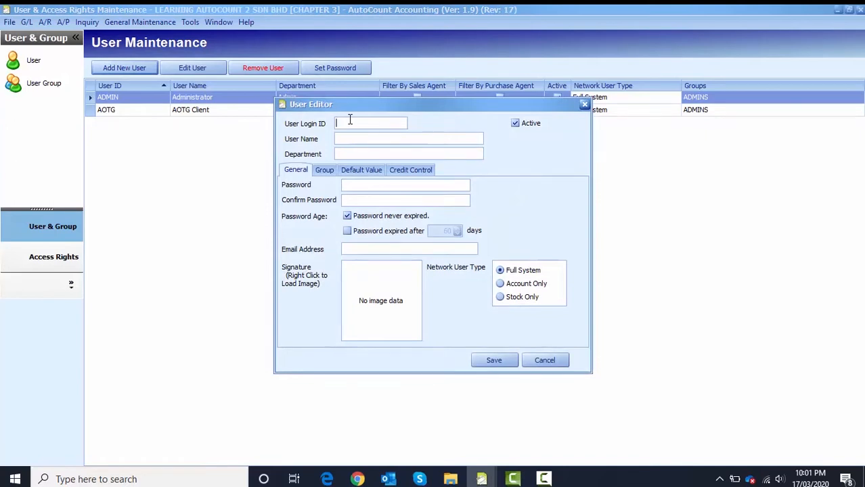
pyautogui.write('USER')
pyautogui.click(356, 138)
pyautogui.write('NEW USER')
pyautogui.click(349, 184)
pyautogui.write('****')
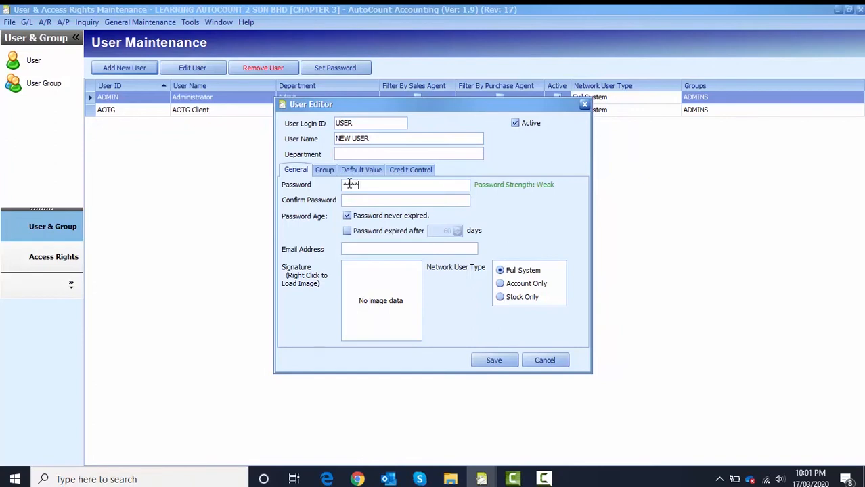
pyautogui.click(363, 197)
pyautogui.write('****')
pyautogui.click(488, 361)
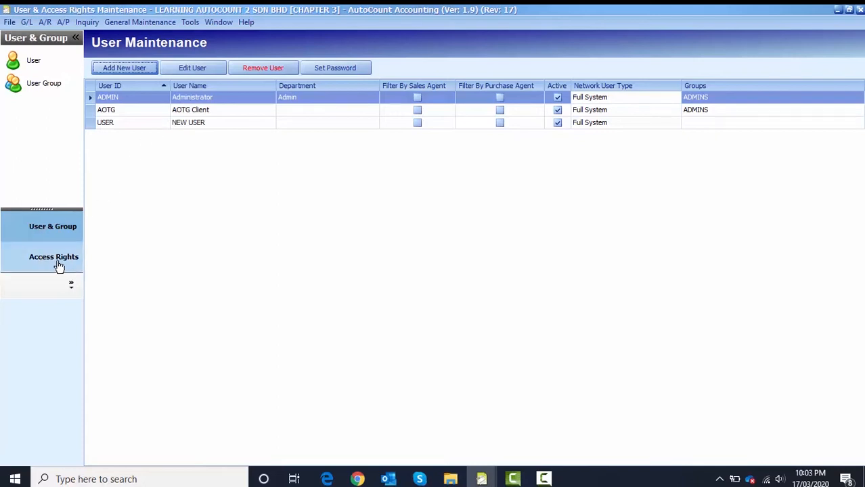
# Switch to the Access Rights section from the left navigation pane
pyautogui.click(79, 260)
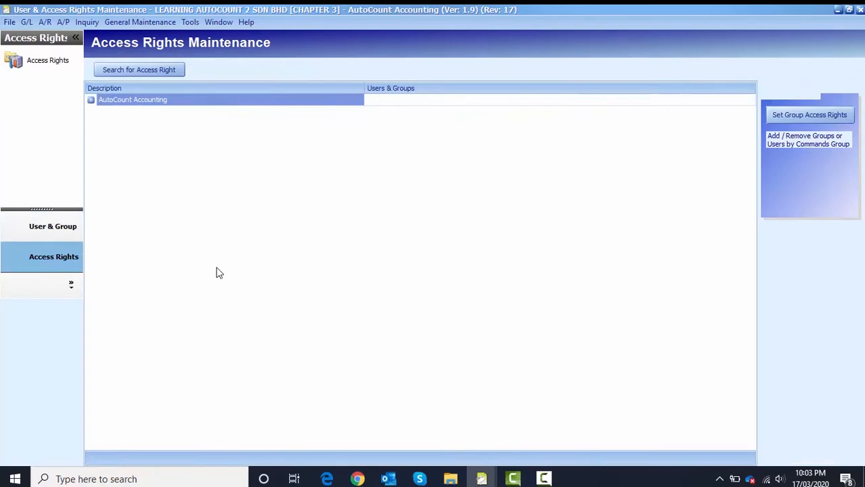
# Expand AutoCount Accounting and the Account Receivable module to list its individual rights
pyautogui.click(91, 101)
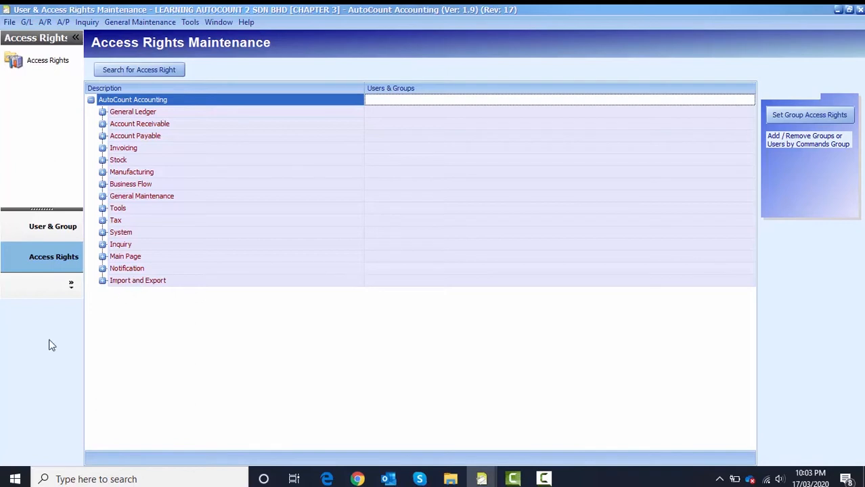
pyautogui.click(113, 128)
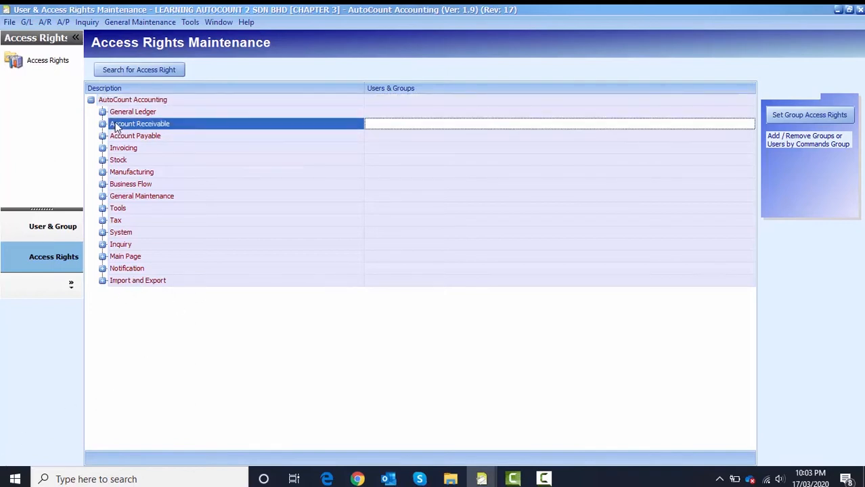
pyautogui.click(103, 124)
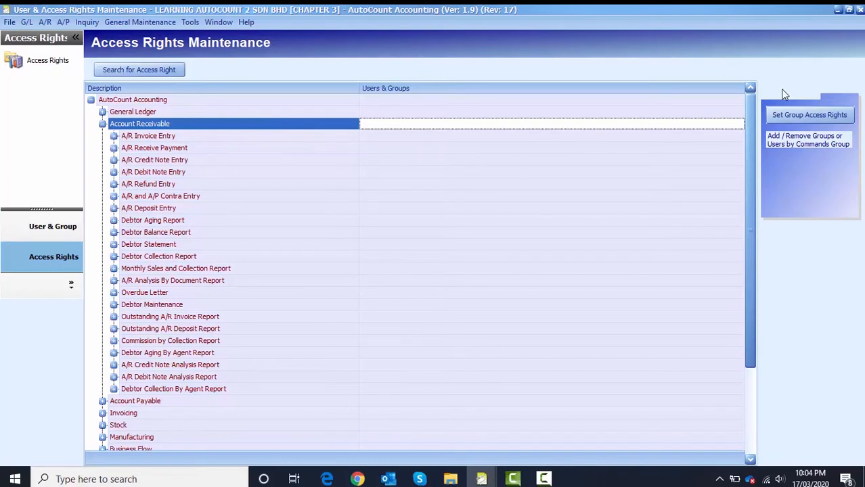
# Set USER to Add in Account Receivable group access rights and apply it to all sub commands
pyautogui.click(810, 115)
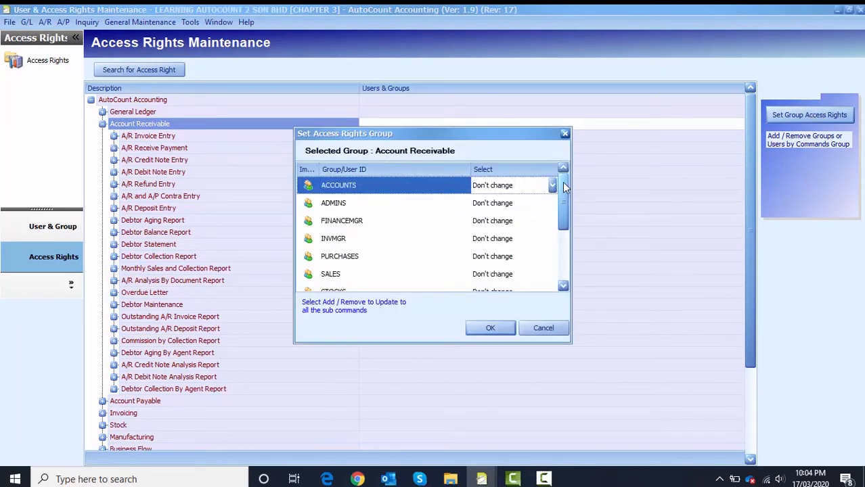
pyautogui.moveTo(566, 187); pyautogui.dragTo(561, 226)
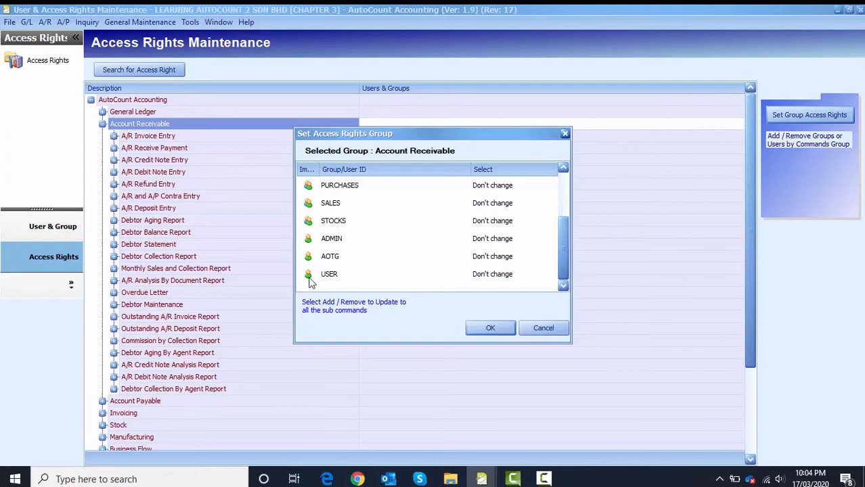
pyautogui.click(508, 281)
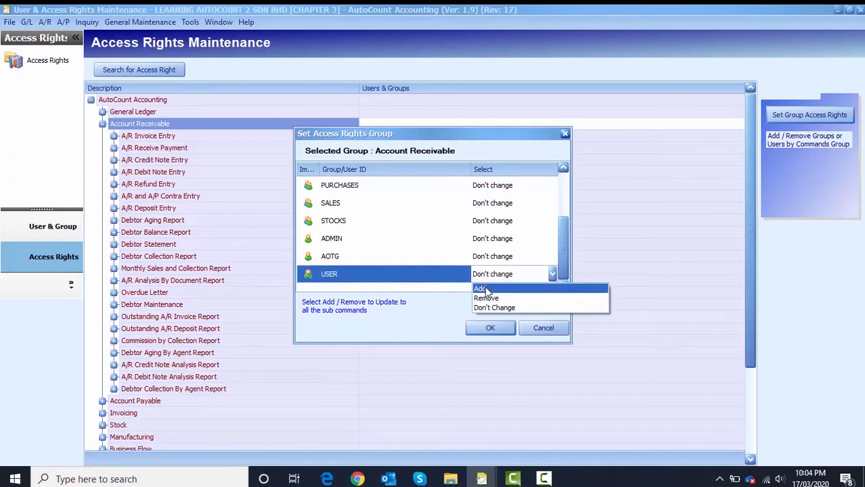
pyautogui.click(485, 289)
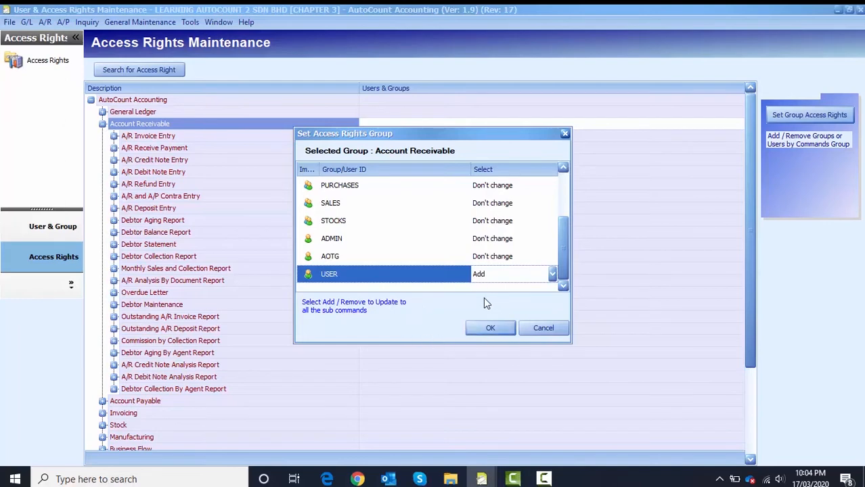
pyautogui.click(481, 331)
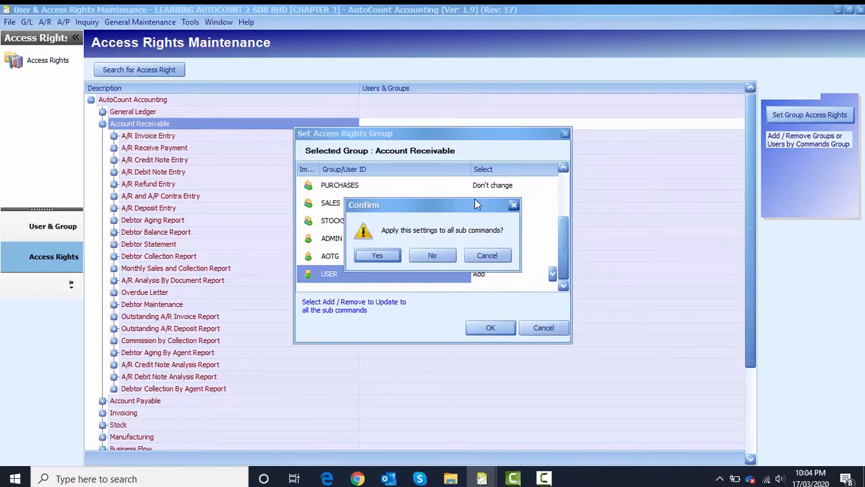
pyautogui.click(377, 257)
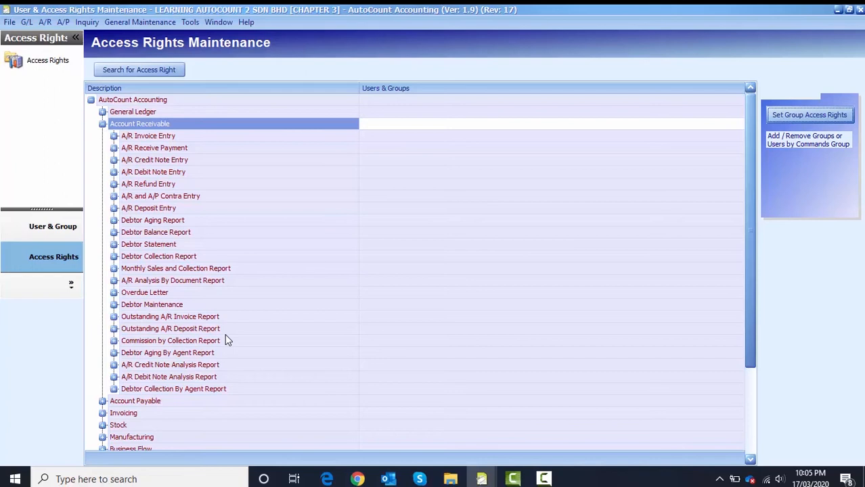
pyautogui.scroll(-3, 226, 334)
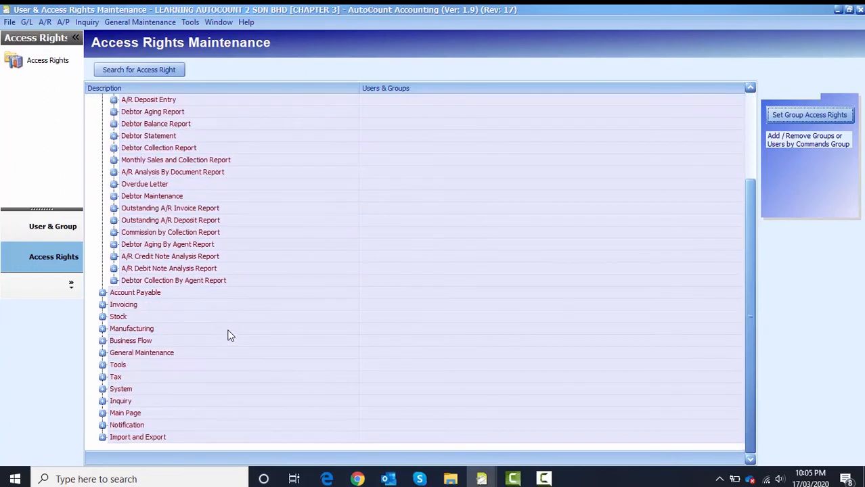
# Expand Tools and its Backup entry to show Show Backup and Open Backup rights
pyautogui.click(102, 366)
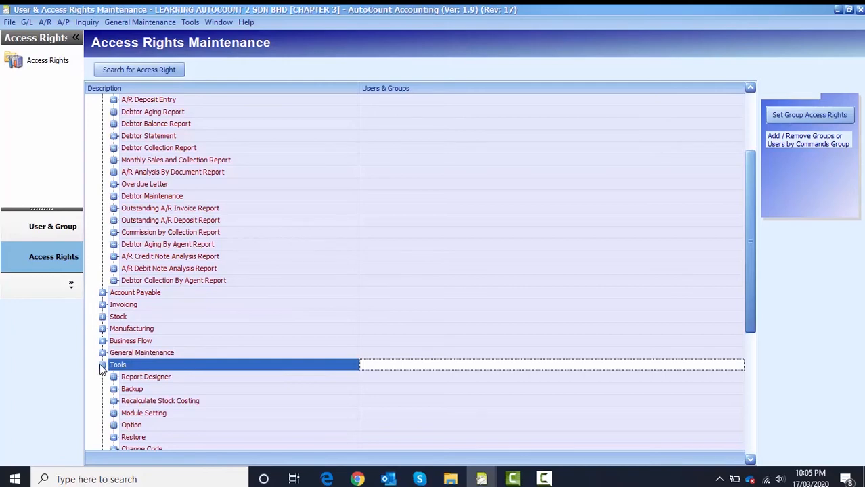
pyautogui.scroll(-2, 163, 365)
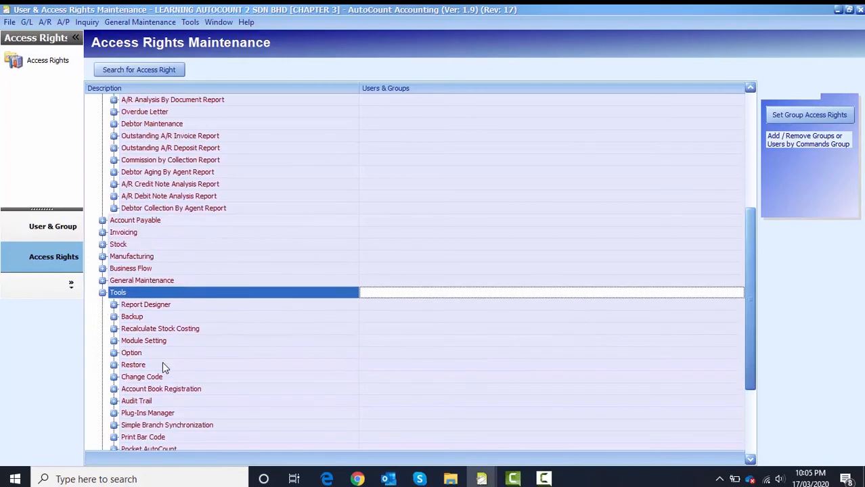
pyautogui.scroll(-1, 162, 363)
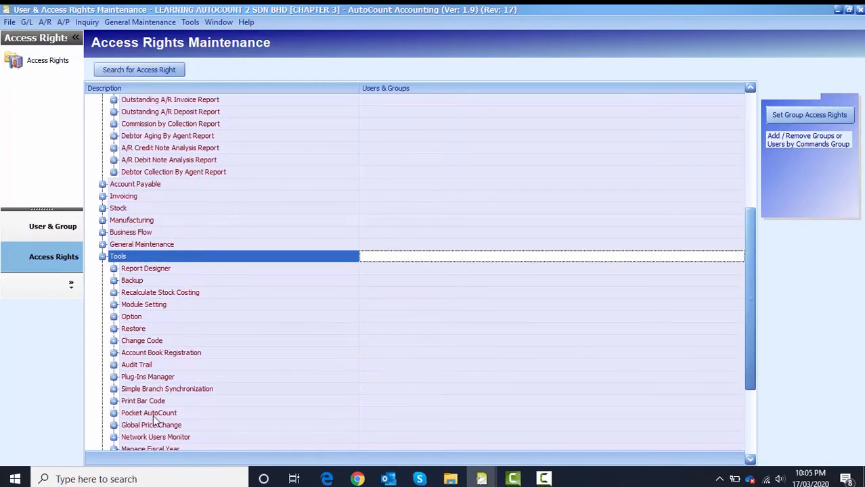
pyautogui.click(140, 281)
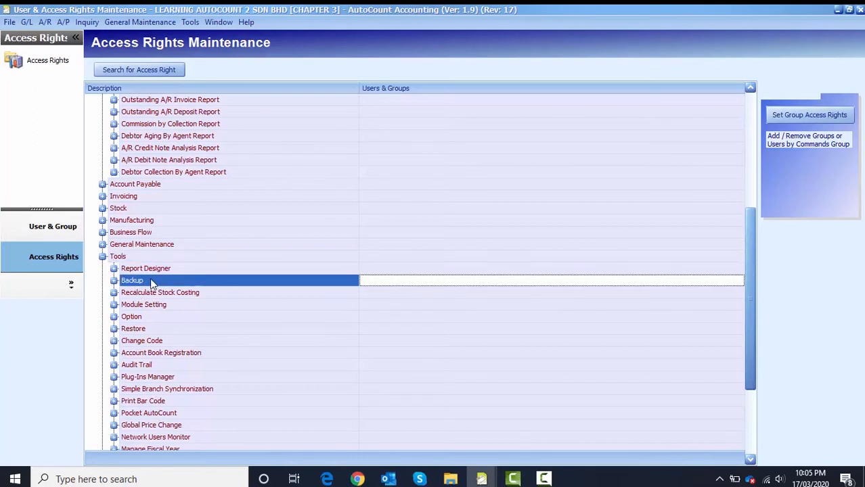
pyautogui.click(114, 282)
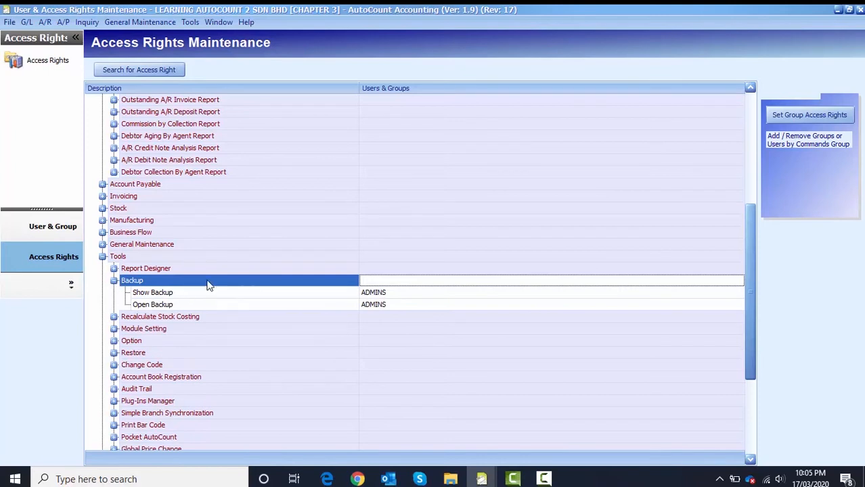
# Set USER to Add in Backup group access rights and confirm for all sub commands
pyautogui.click(808, 115)
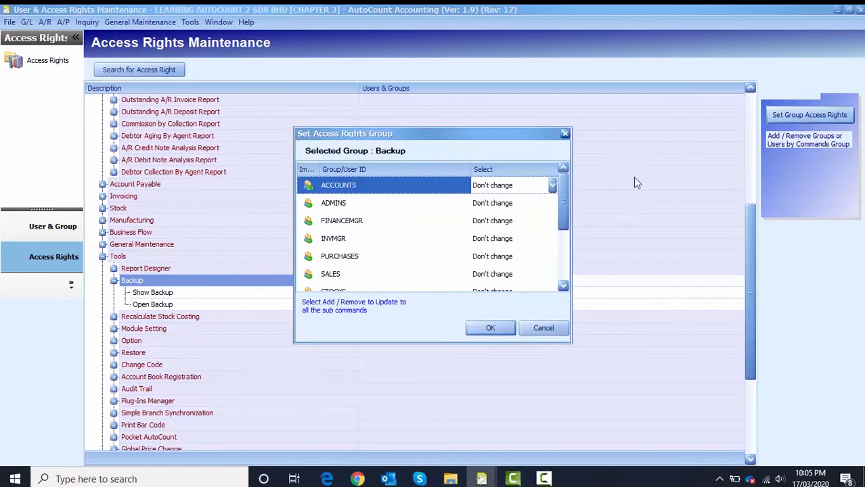
pyautogui.moveTo(564, 186); pyautogui.dragTo(564, 239)
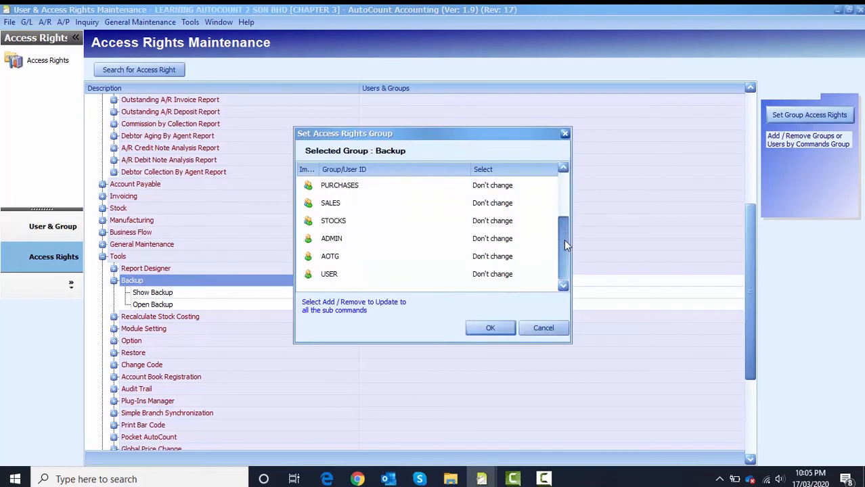
pyautogui.click(512, 274)
pyautogui.click(509, 290)
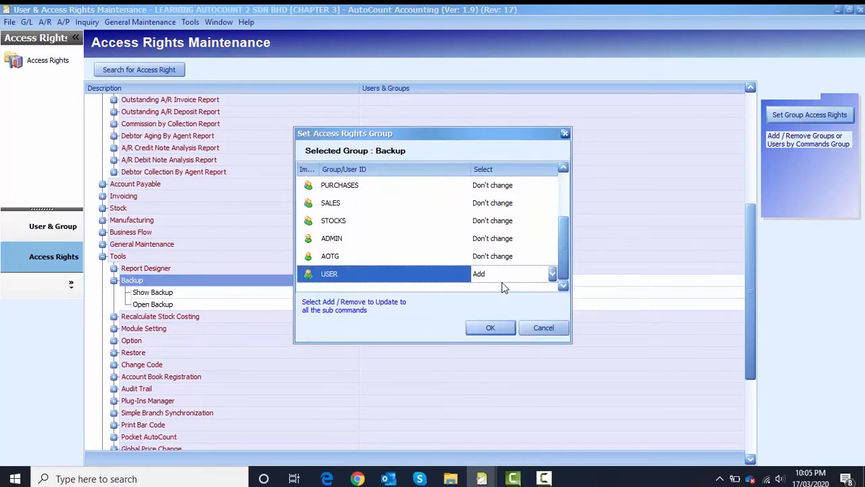
pyautogui.click(482, 331)
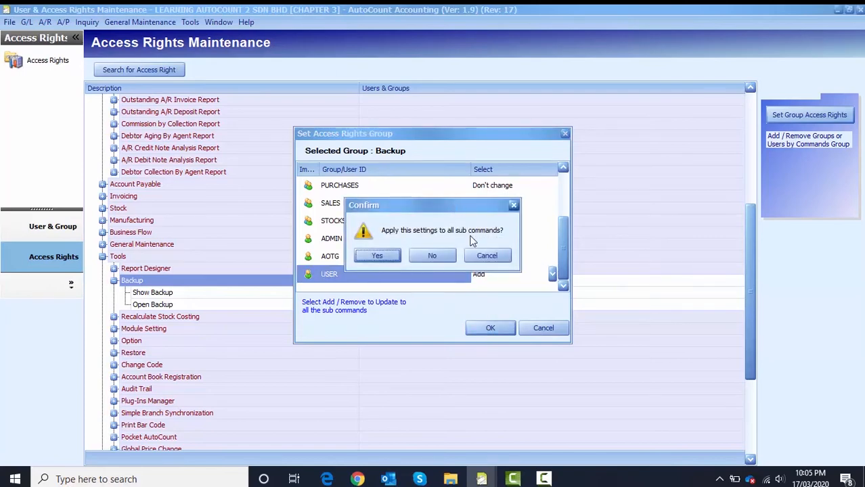
pyautogui.click(372, 258)
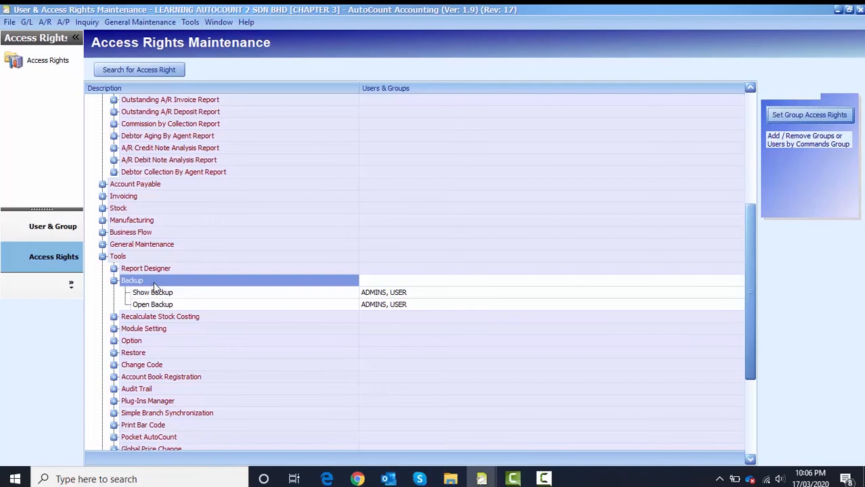
# Expand General Ledger and its Cash Book Entry rights
pyautogui.scroll(6, 157, 270)
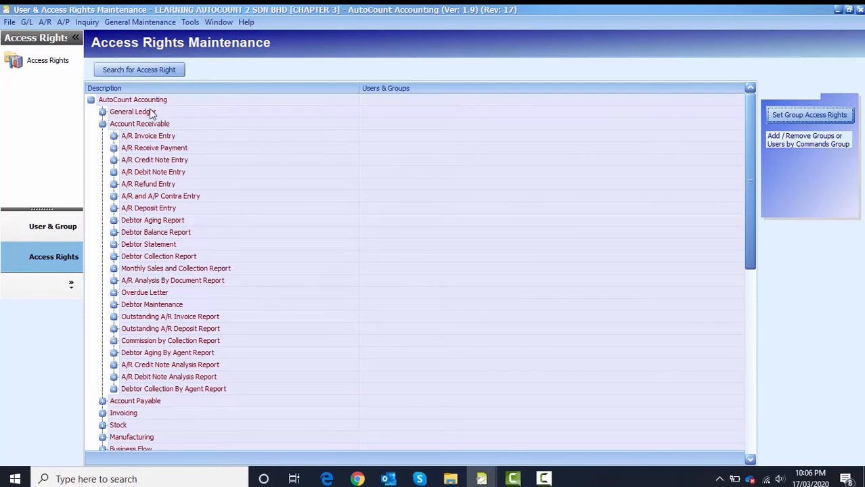
pyautogui.click(117, 117)
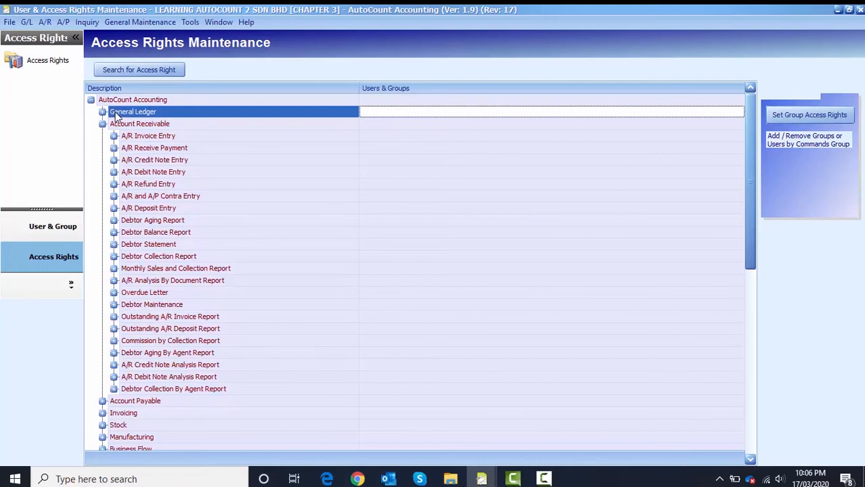
pyautogui.click(102, 112)
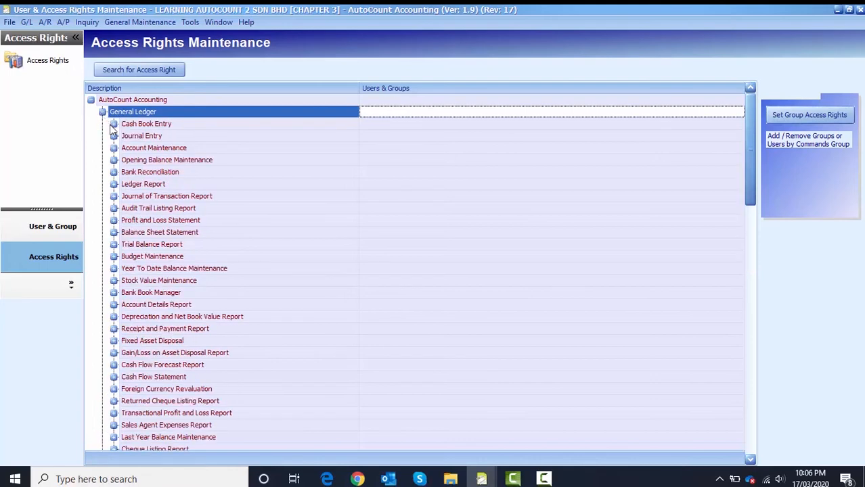
pyautogui.click(169, 126)
pyautogui.click(114, 125)
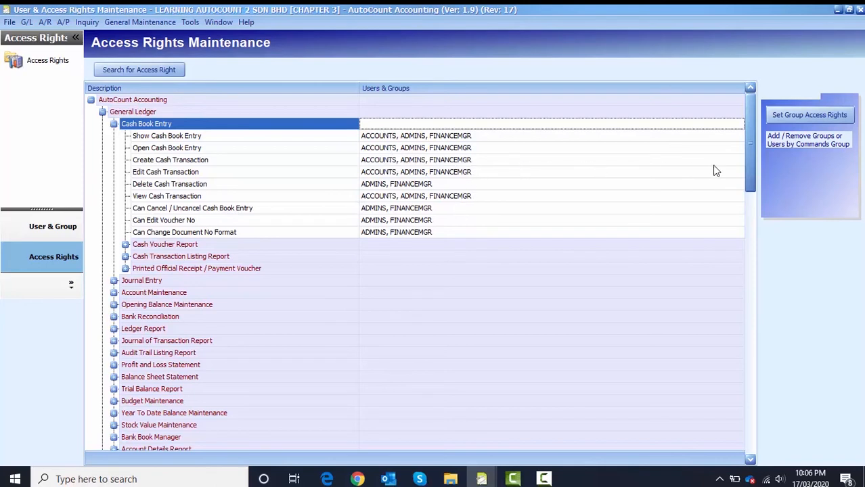
# Set USER to Add in Cash Book Entry group access rights, applying to all sub commands
pyautogui.click(798, 116)
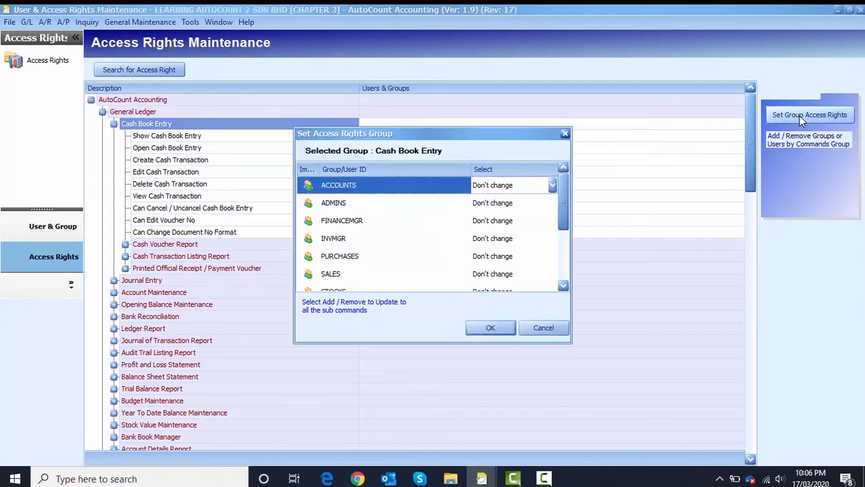
pyautogui.moveTo(563, 191); pyautogui.dragTo(567, 248)
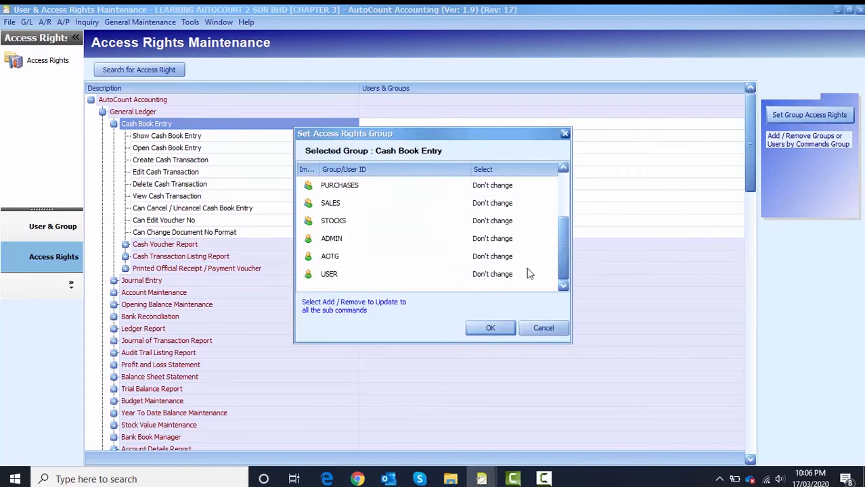
pyautogui.click(512, 274)
pyautogui.click(513, 289)
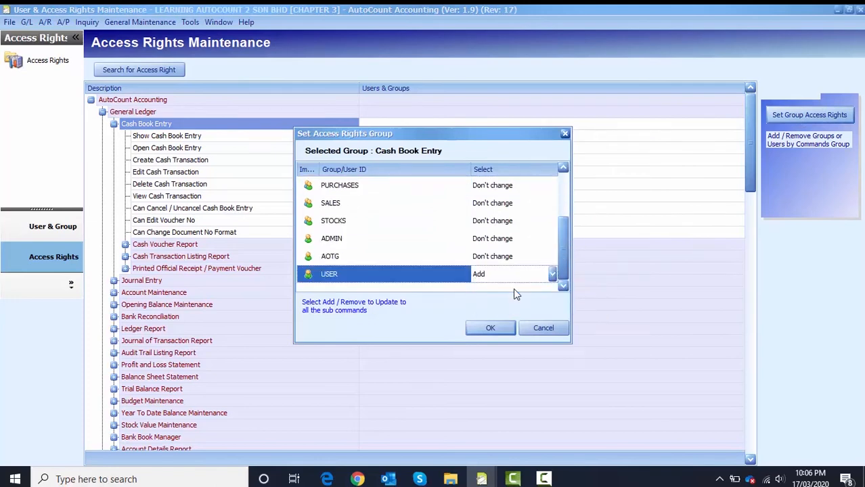
pyautogui.click(501, 334)
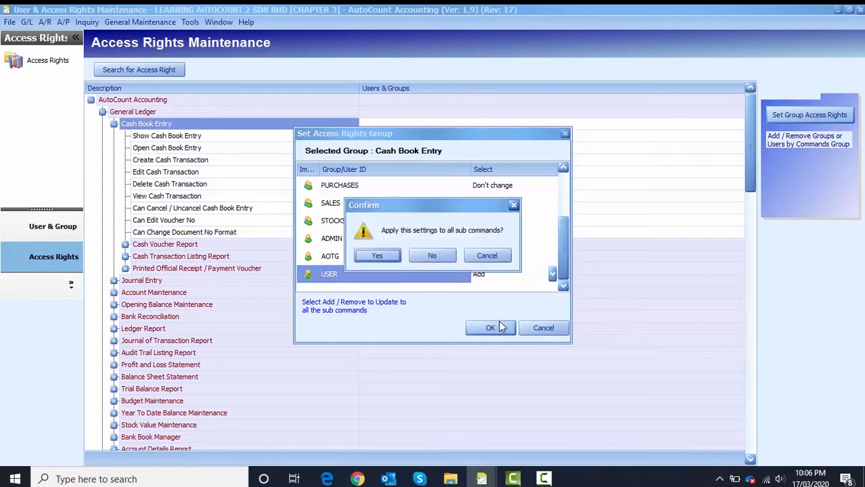
pyautogui.click(382, 258)
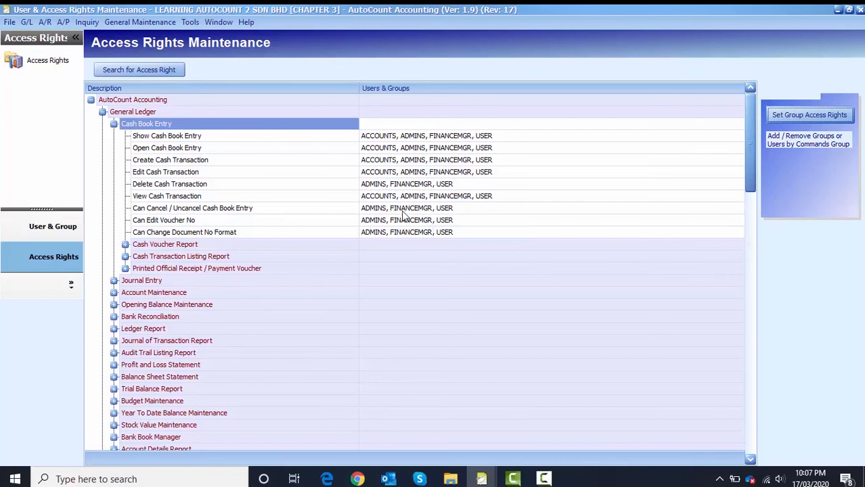
# Untick USER on Delete Cash Transaction, apply the change, and close Access Rights Maintenance
pyautogui.click(155, 185)
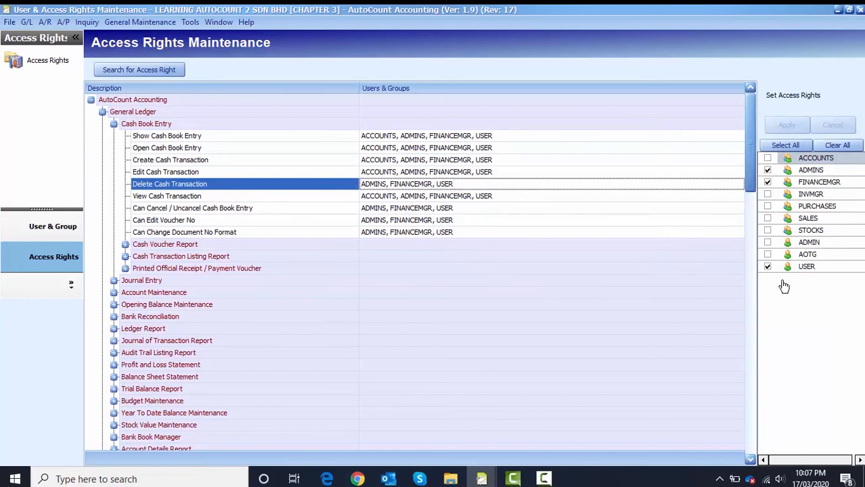
pyautogui.click(768, 267)
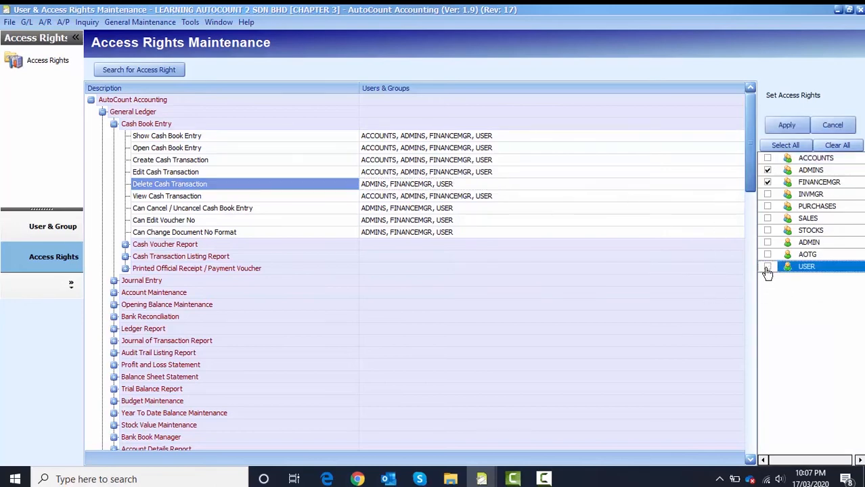
pyautogui.click(776, 126)
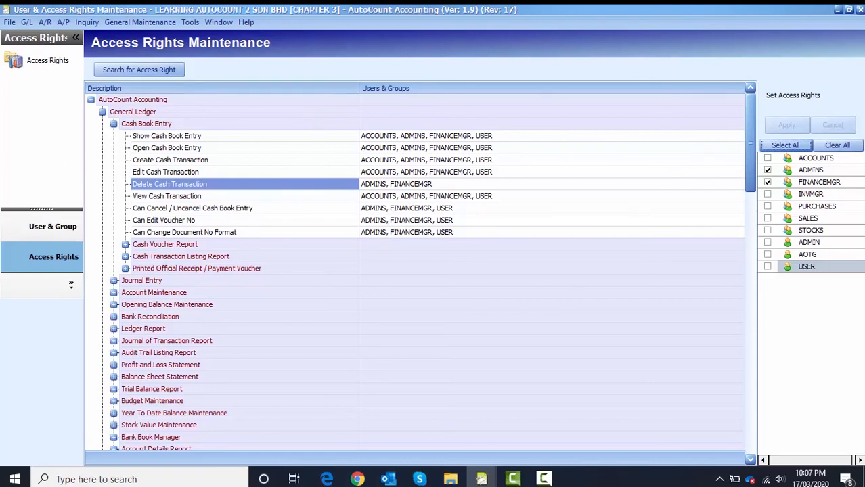
pyautogui.click(859, 9)
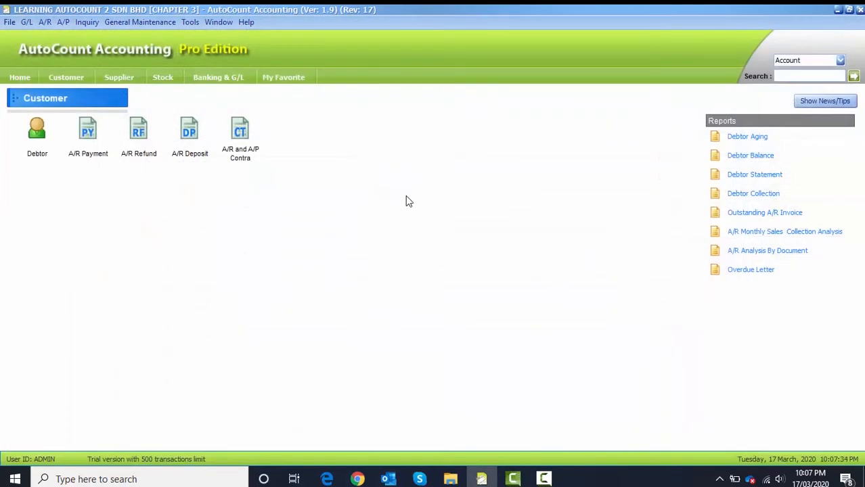
# Log in to a new account book as user USER with its password
pyautogui.click(9, 22)
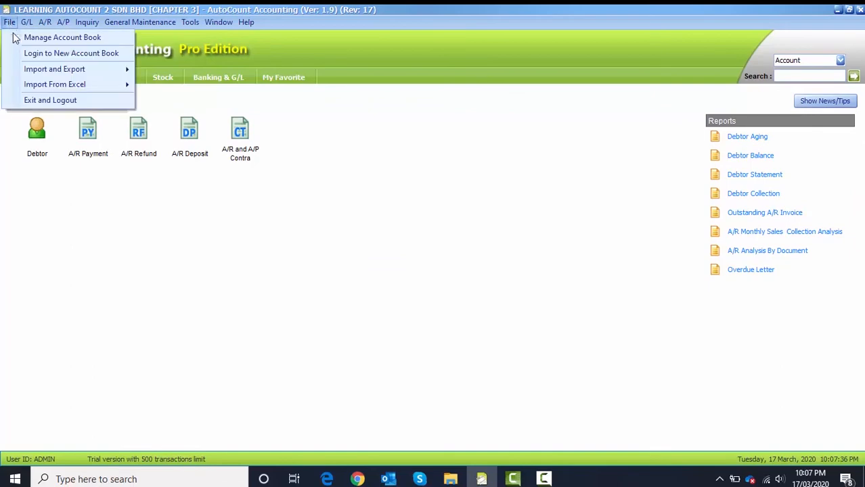
pyautogui.click(57, 53)
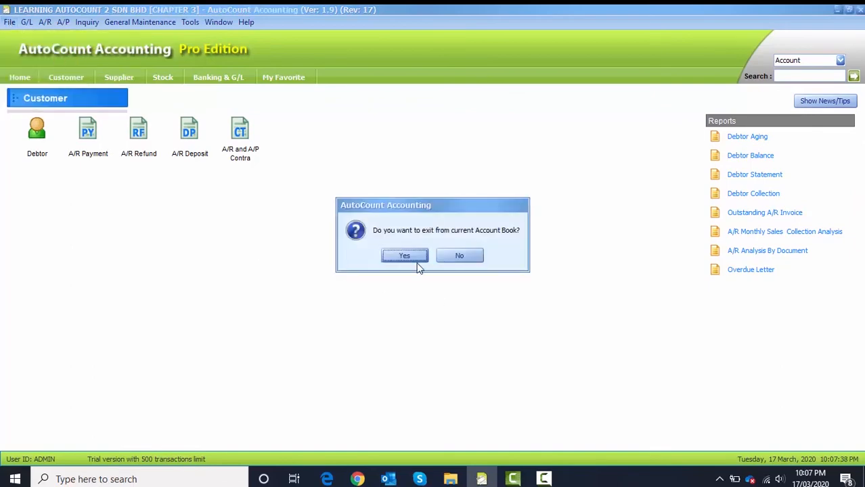
pyautogui.click(392, 259)
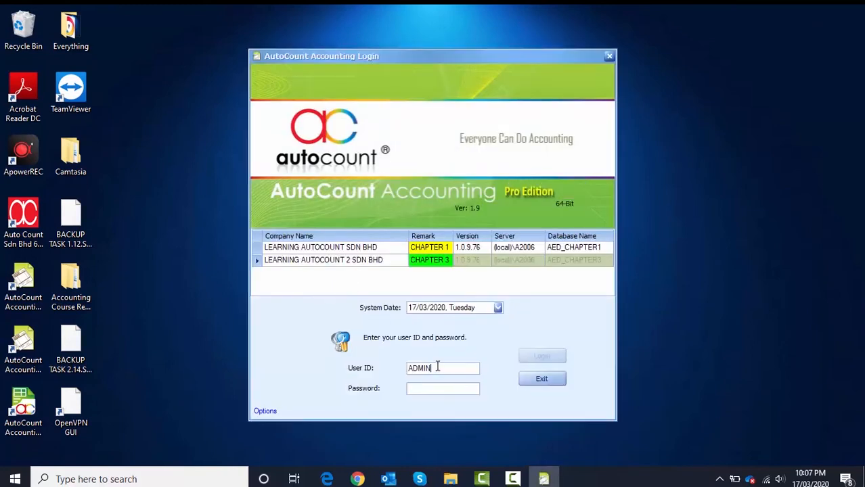
pyautogui.moveTo(440, 368); pyautogui.dragTo(354, 375)
pyautogui.write('USER')
pyautogui.click(410, 388)
pyautogui.write('USER')
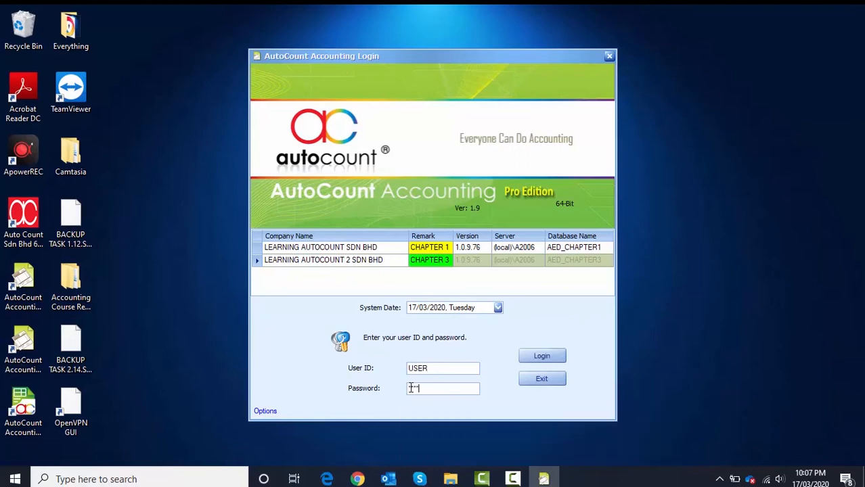
pyautogui.click(541, 356)
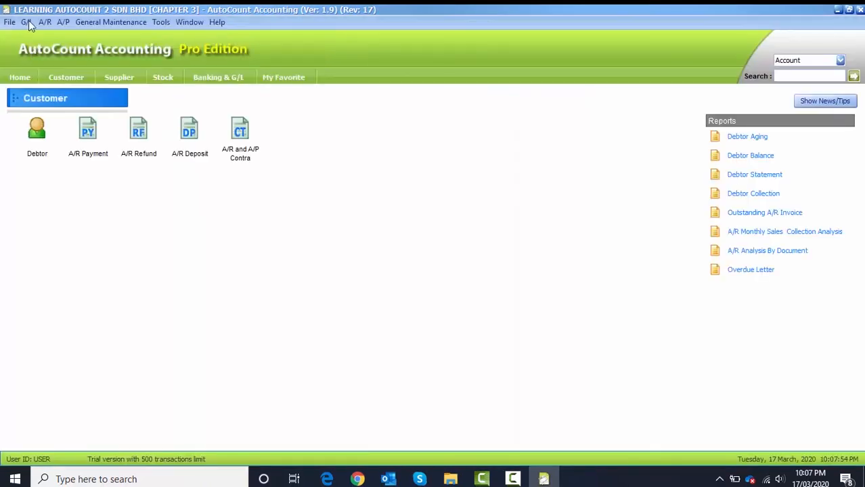
pyautogui.click(28, 21)
pyautogui.click(45, 22)
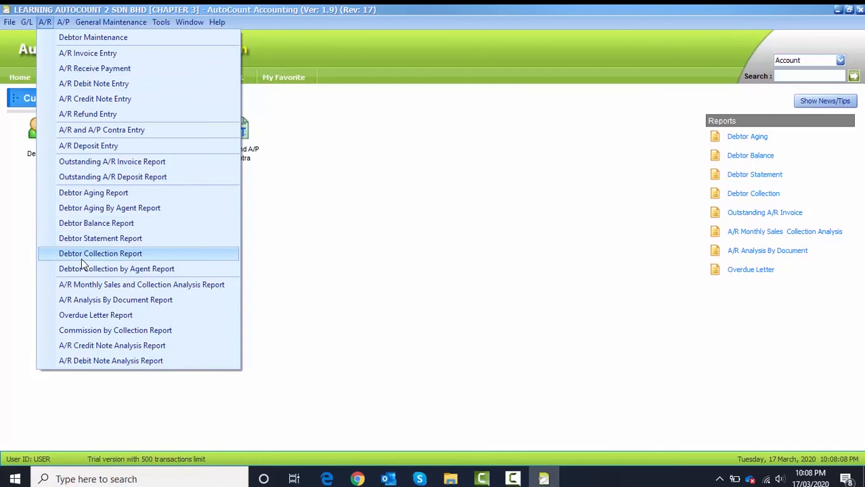
pyautogui.click(64, 36)
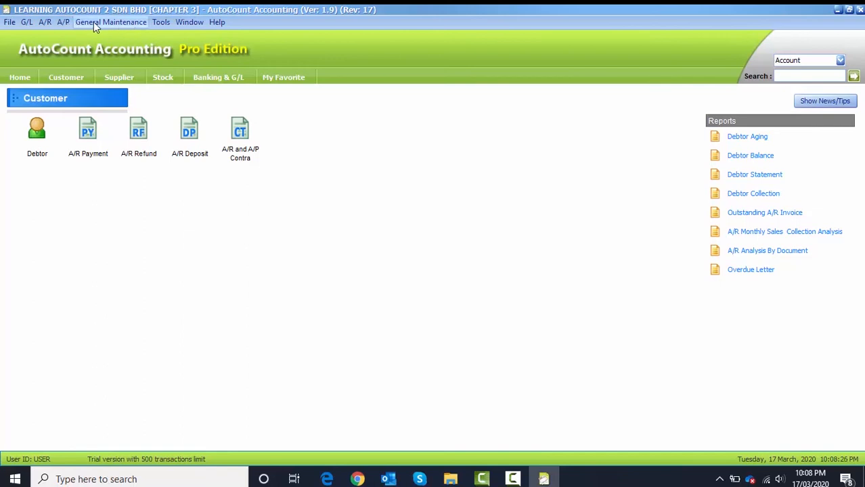
pyautogui.click(161, 22)
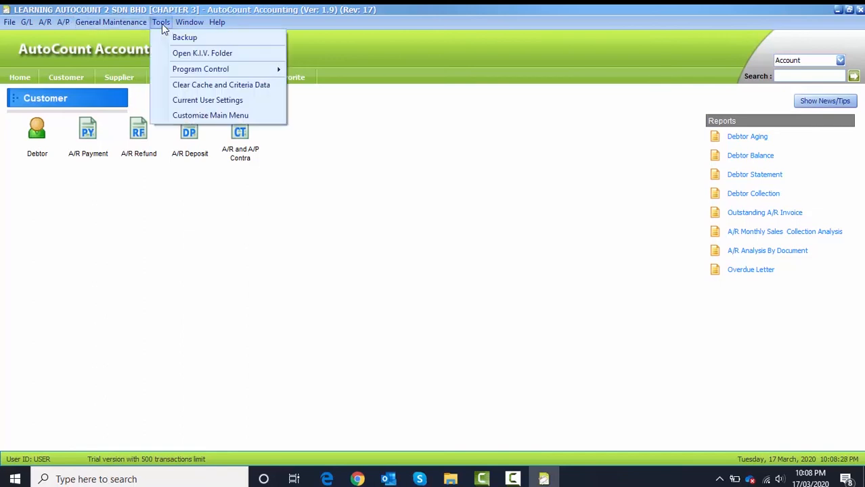
pyautogui.click(162, 22)
pyautogui.click(161, 22)
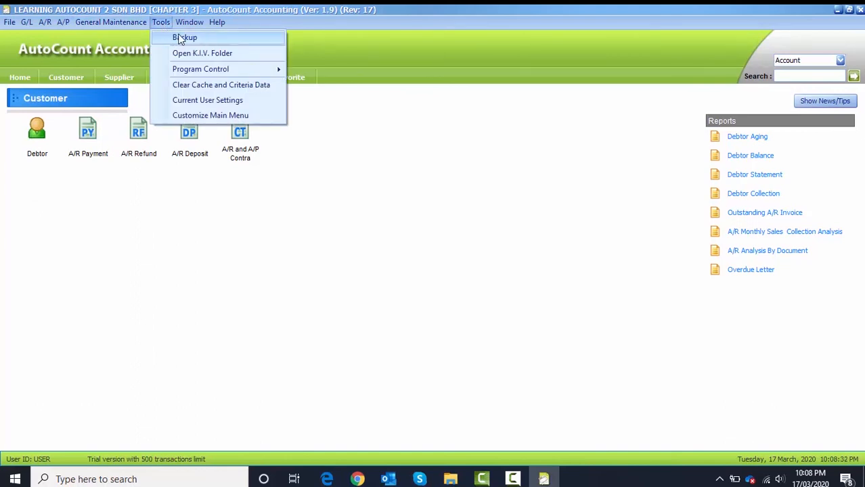
pyautogui.click(450, 207)
# Leave the current account book via Login to New Account Book and confirm
pyautogui.click(9, 22)
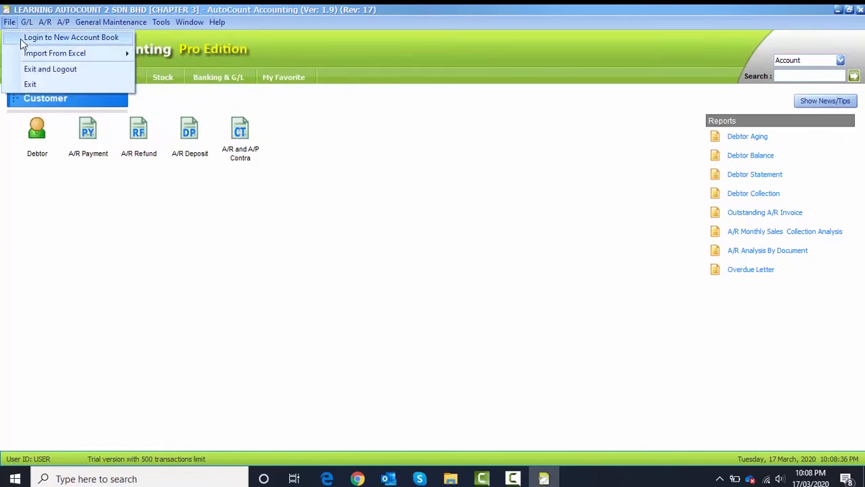
pyautogui.click(20, 43)
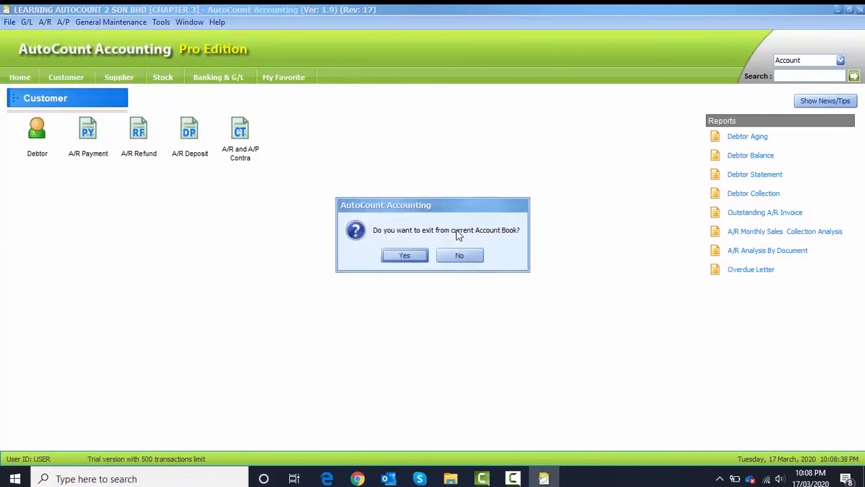
pyautogui.click(407, 255)
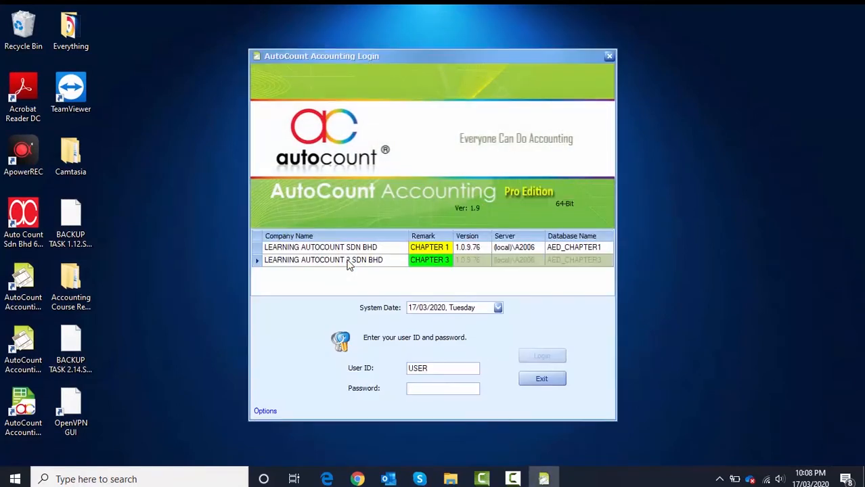
# Log in with User ID ADMIN and the admin password
pyautogui.doubleClick(433, 369)
pyautogui.press('BackSpace')
pyautogui.write('ADMIN')
pyautogui.click(429, 387)
pyautogui.write('ADMININ')
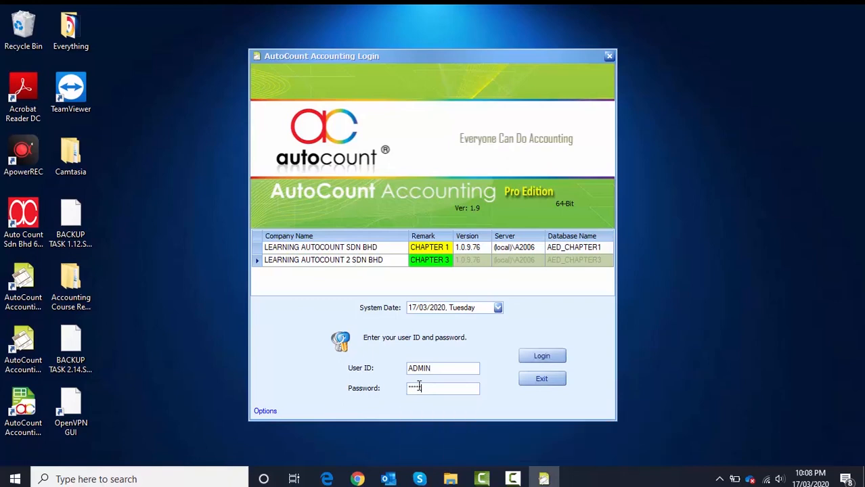
pyautogui.press('Return')
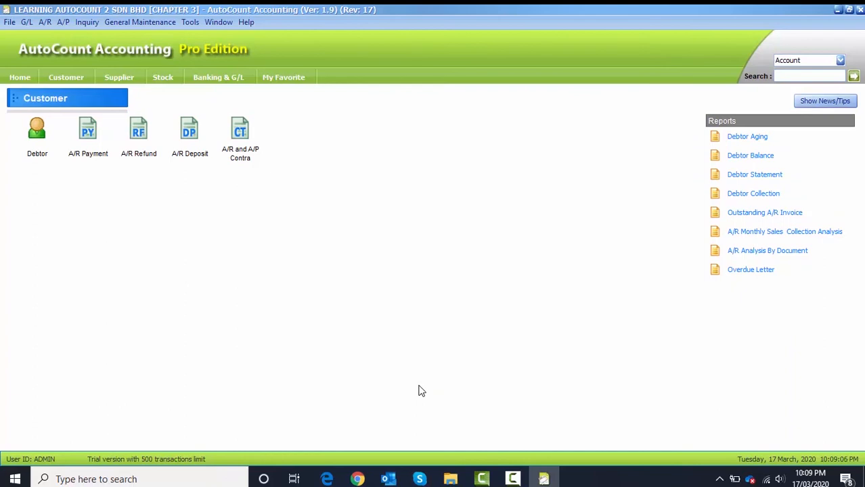
# Back up the database to the Desktop as 'BACKUP TASK 3.11', acknowledge success, and close Backup
pyautogui.click(190, 22)
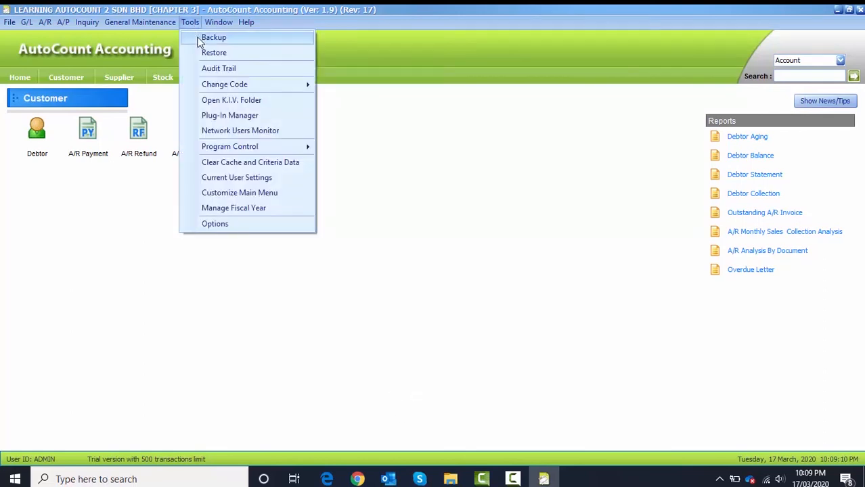
pyautogui.click(198, 36)
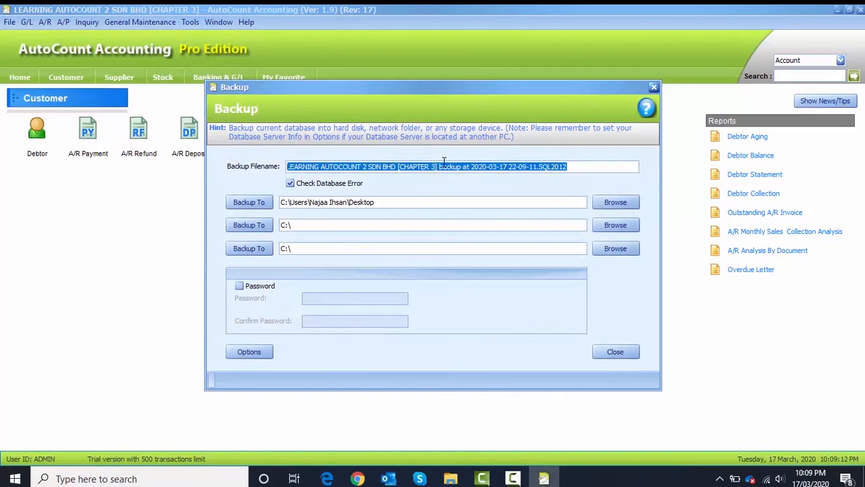
pyautogui.press('BackSpace')
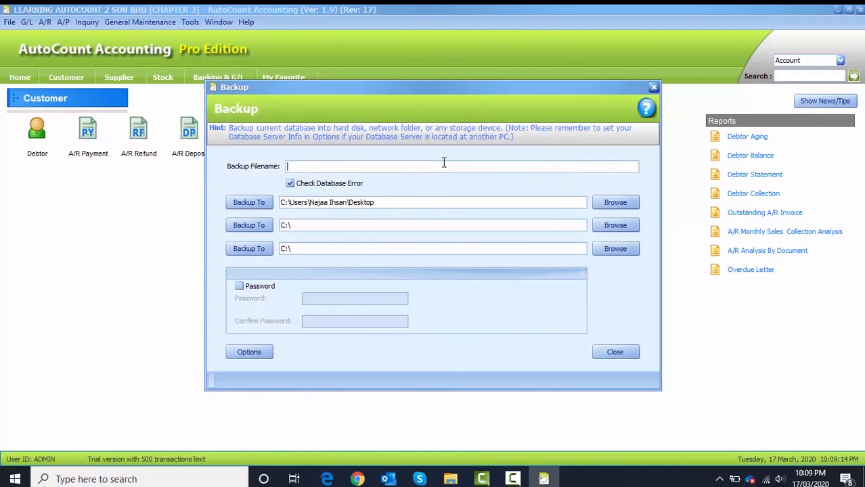
pyautogui.write('BACKUP TASK 3.11')
pyautogui.click(252, 203)
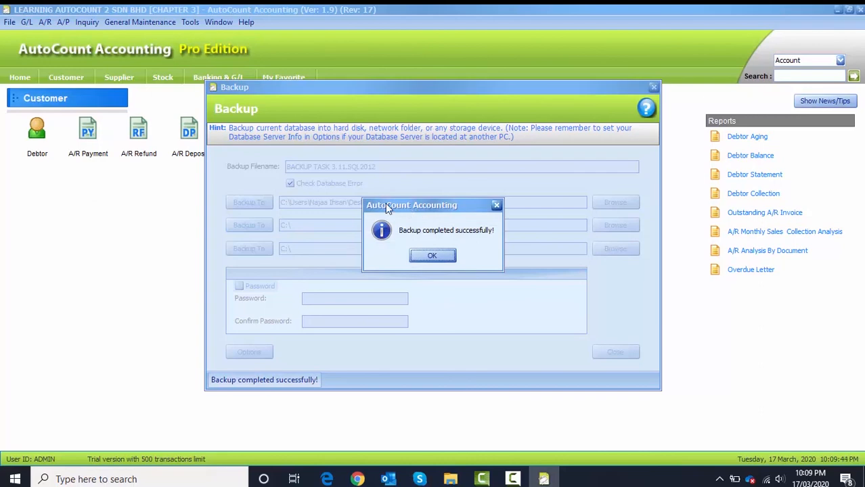
pyautogui.click(431, 259)
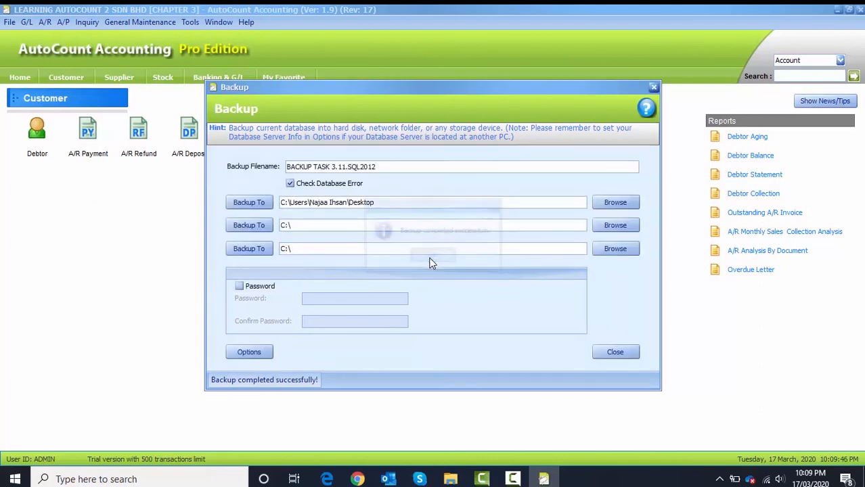
pyautogui.click(609, 352)
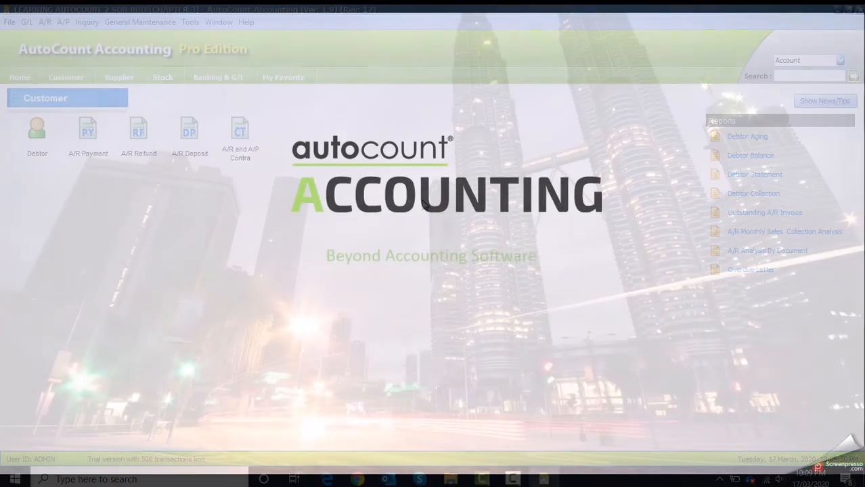